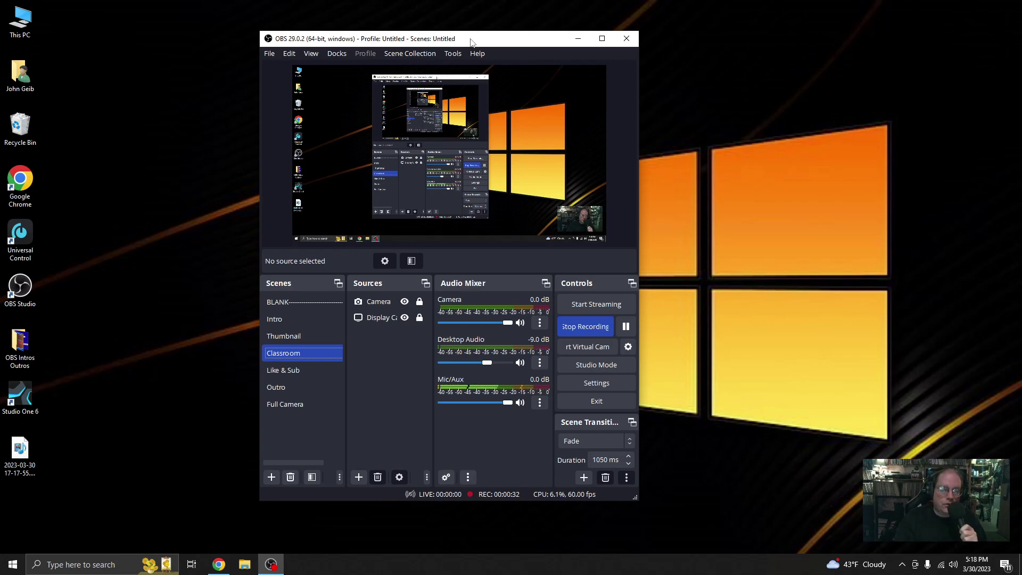
- Move the OBS main window left, then minimize it and restore it from the taskbar
mouse_move(509, 41)
left_mouse_down()
mouse_move(382, 41)
mouse_move(438, 46)
mouse_move(406, 45)
left_mouse_up()
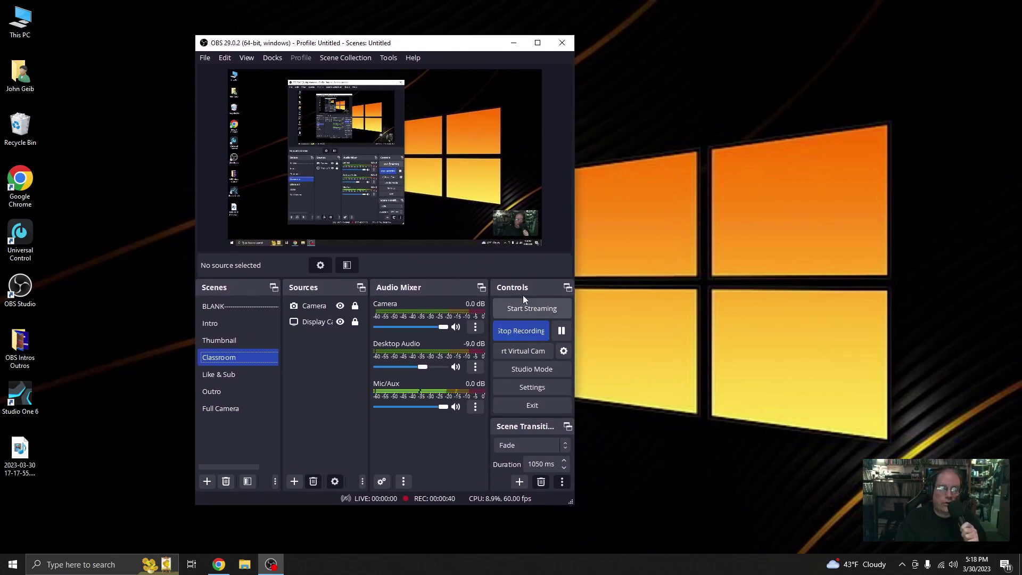
left_click(512, 43)
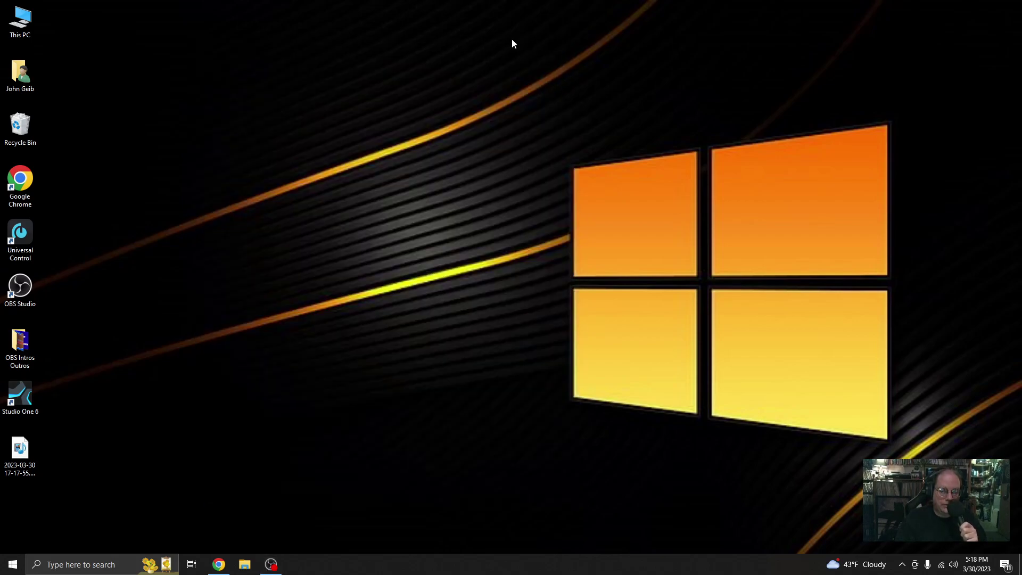
left_click(270, 564)
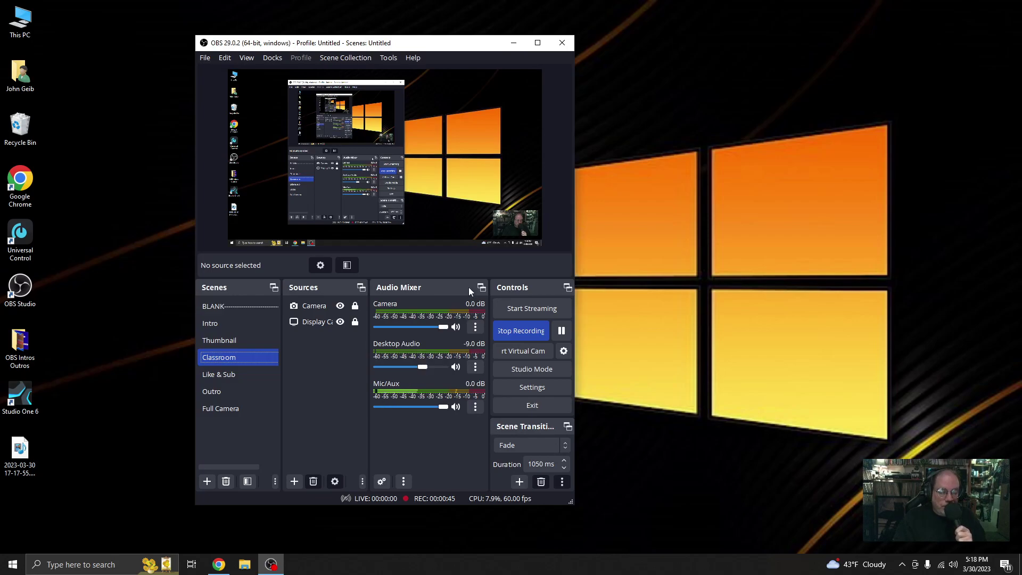
- Open Settings on General and shift the dialog right so the Audio Mixer shows
left_click(531, 388)
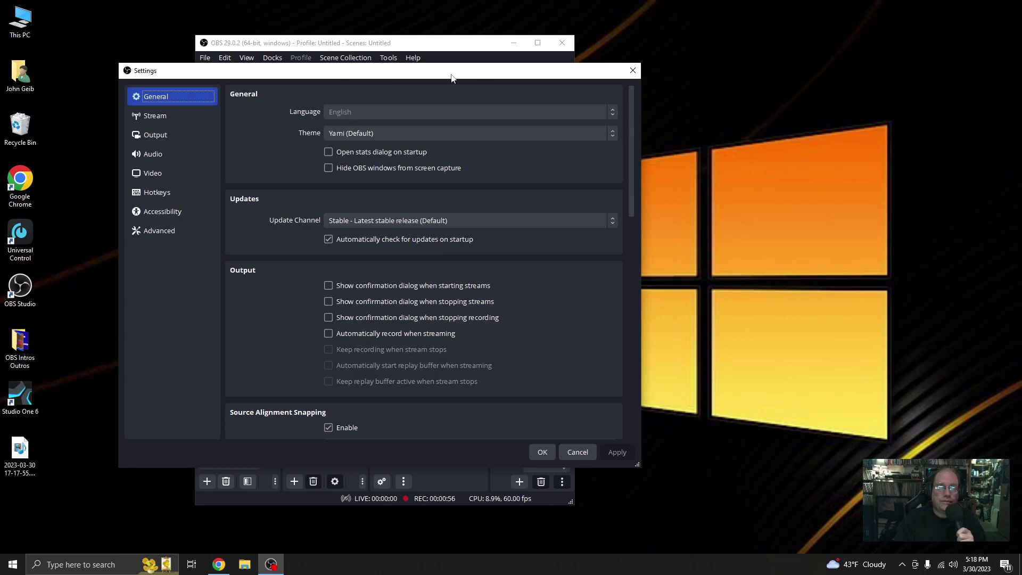
left_click_drag(448, 78, 680, 86)
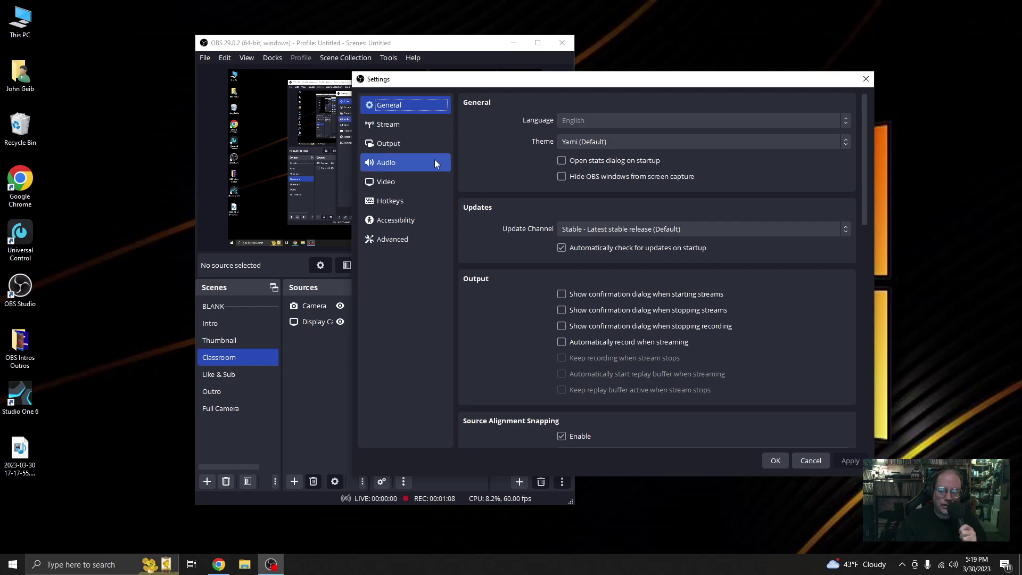
left_click_drag(647, 83, 772, 81)
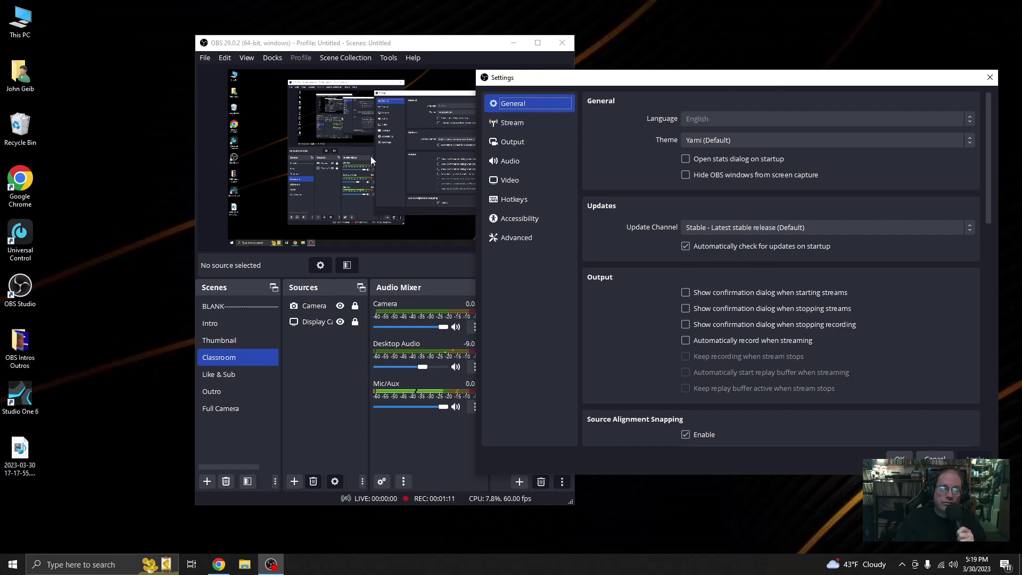
- Check and apply 'Hide OBS windows from screen capture', leaving only the desktop visible
left_click(685, 175)
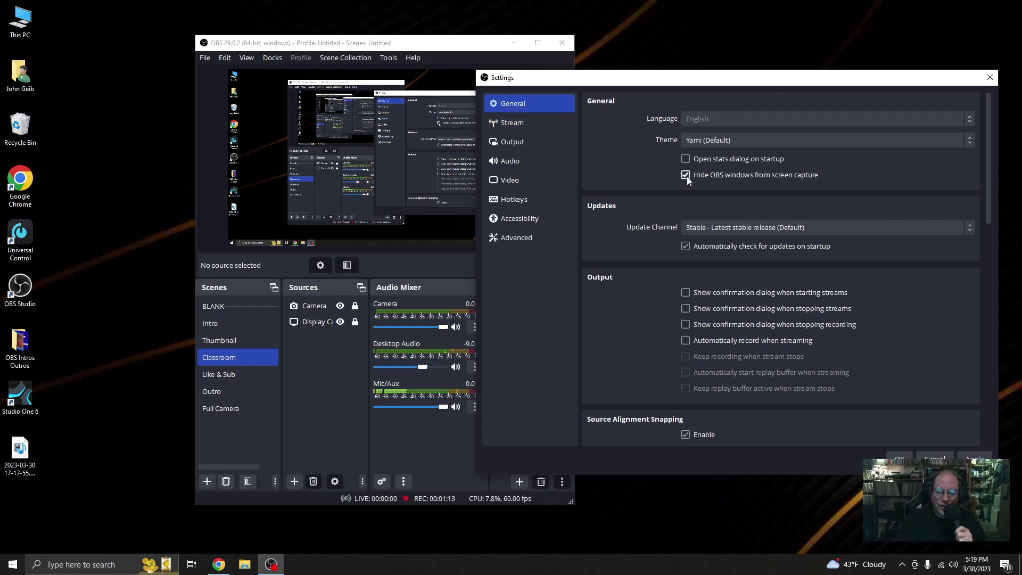
left_click(975, 461)
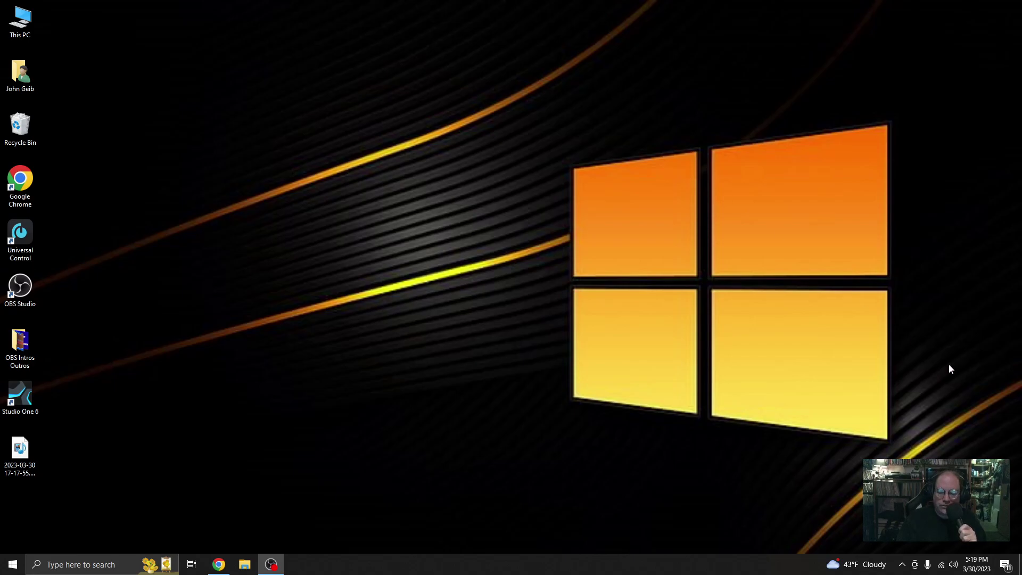
- Bring the hidden OBS windows back into view with Alt+Tab
key("alt+Tab")
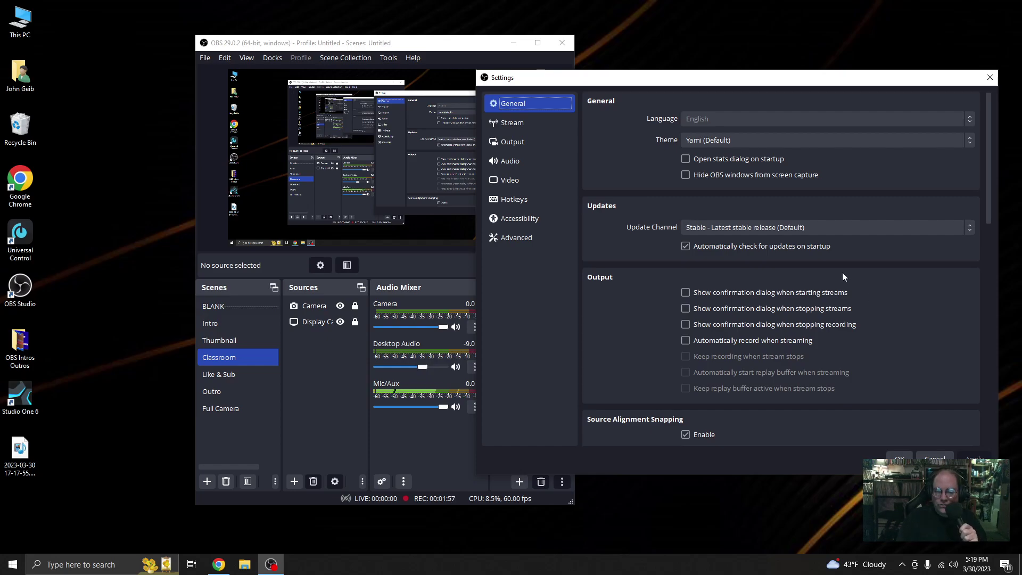
- Re-check and apply 'Hide OBS windows from screen capture' so OBS vanishes again
left_click(685, 175)
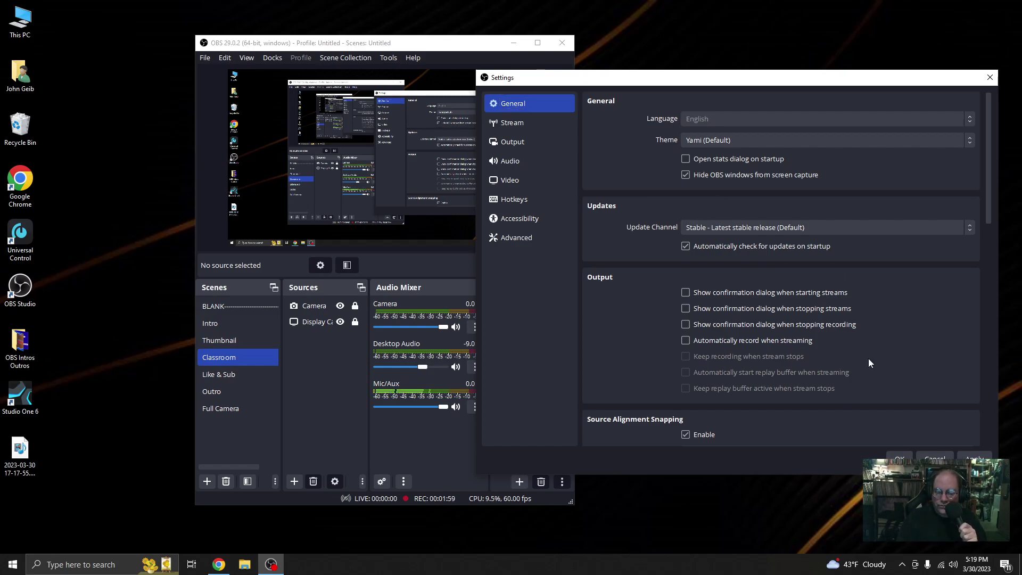
left_click(974, 461)
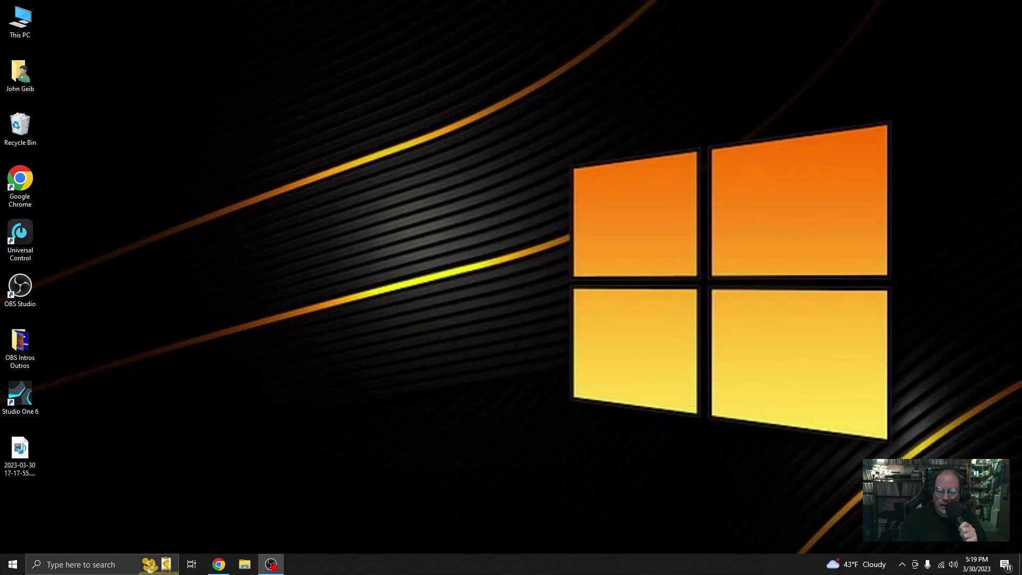